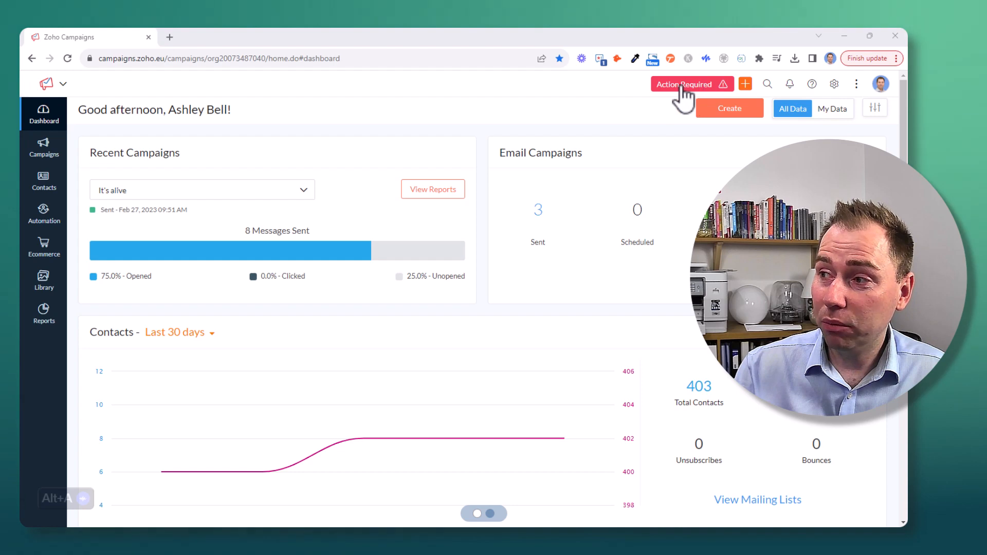
Open the integrations needing migration from the action-required notice and view the Zoho Survey integration details.
left_click(696, 86)
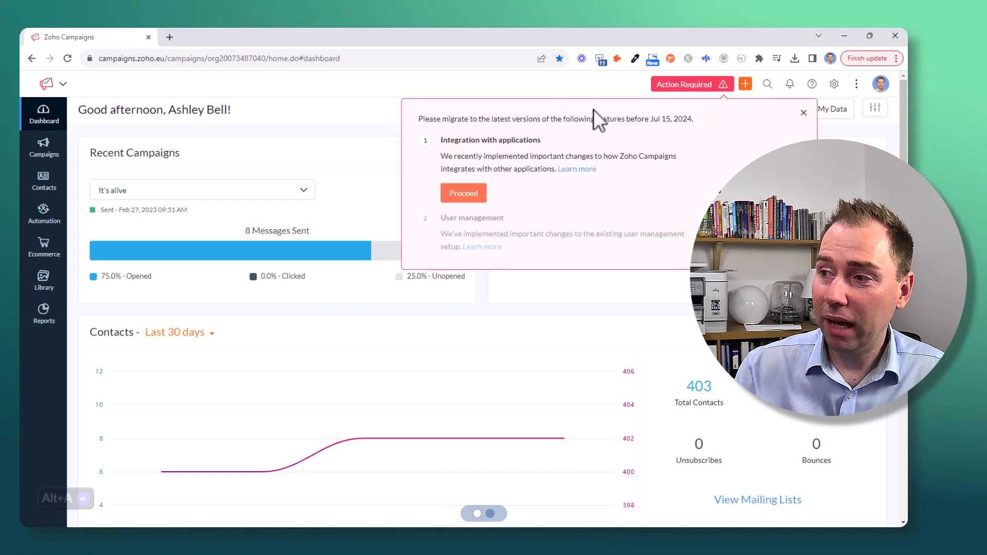
left_click(463, 194)
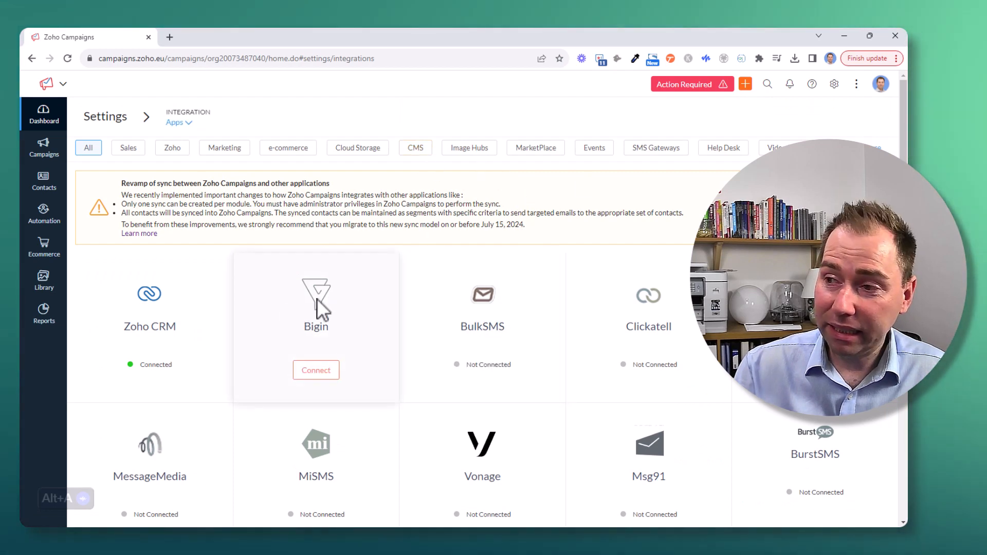
scroll(316, 298, "down", 1)
scroll(580, 212, "down", 7)
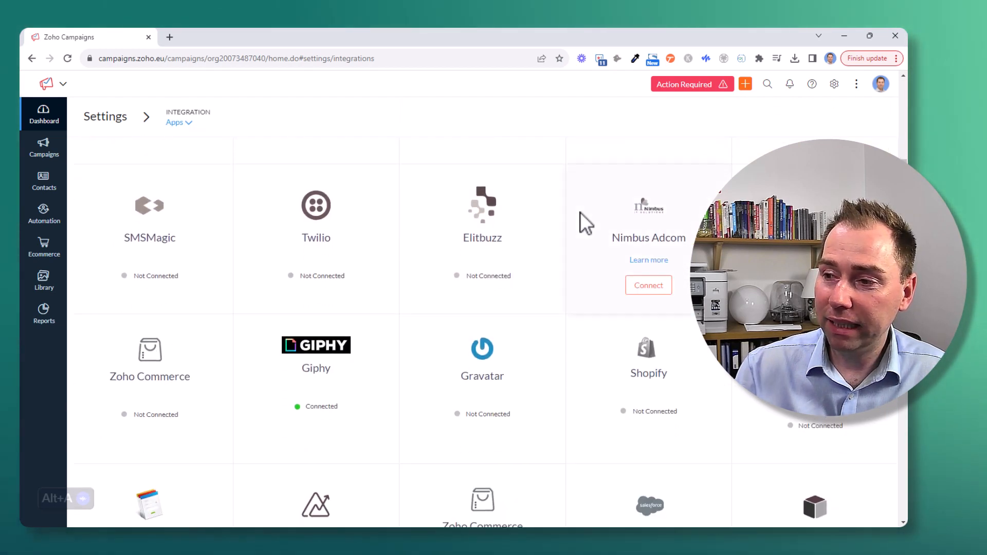
scroll(581, 212, "down", 8)
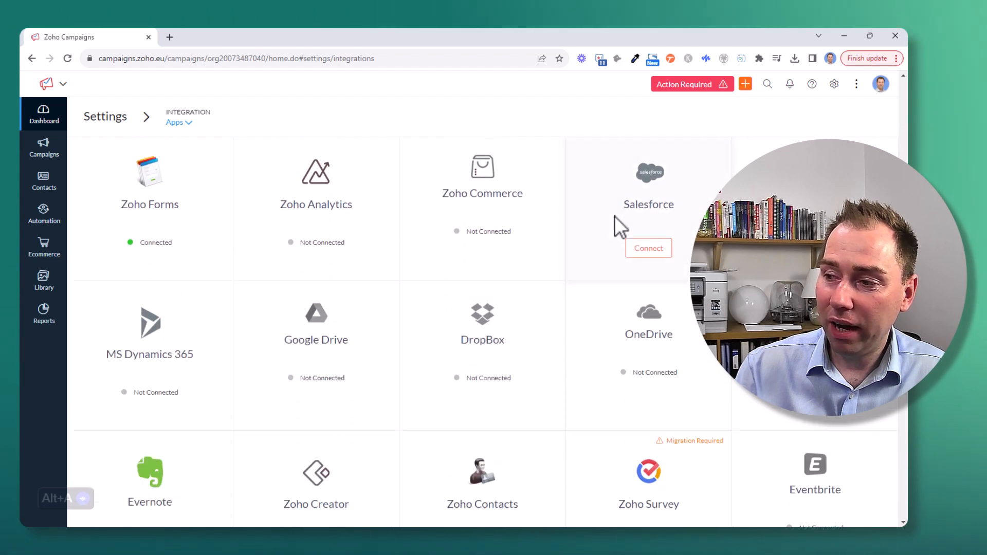
scroll(574, 216, "down", 2)
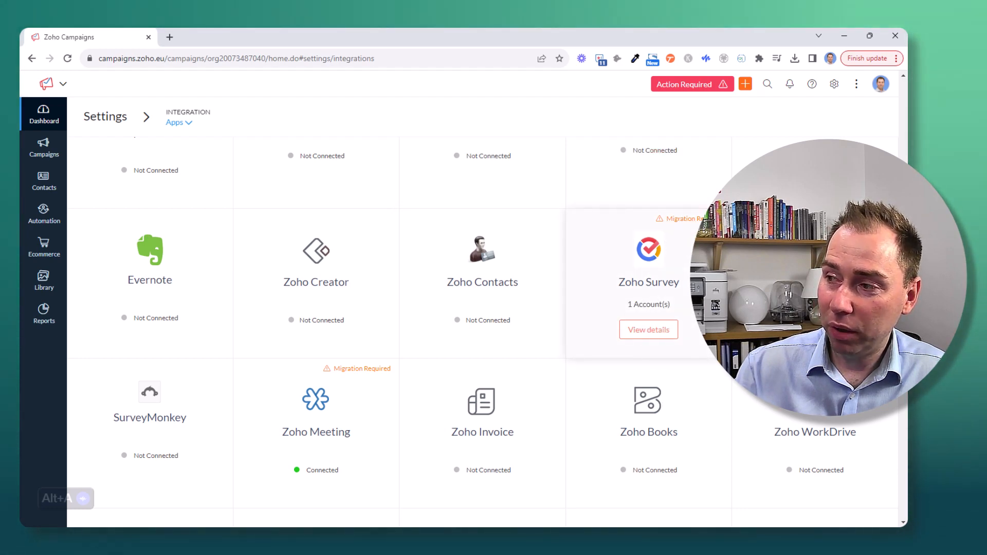
scroll(335, 354, "down", 1)
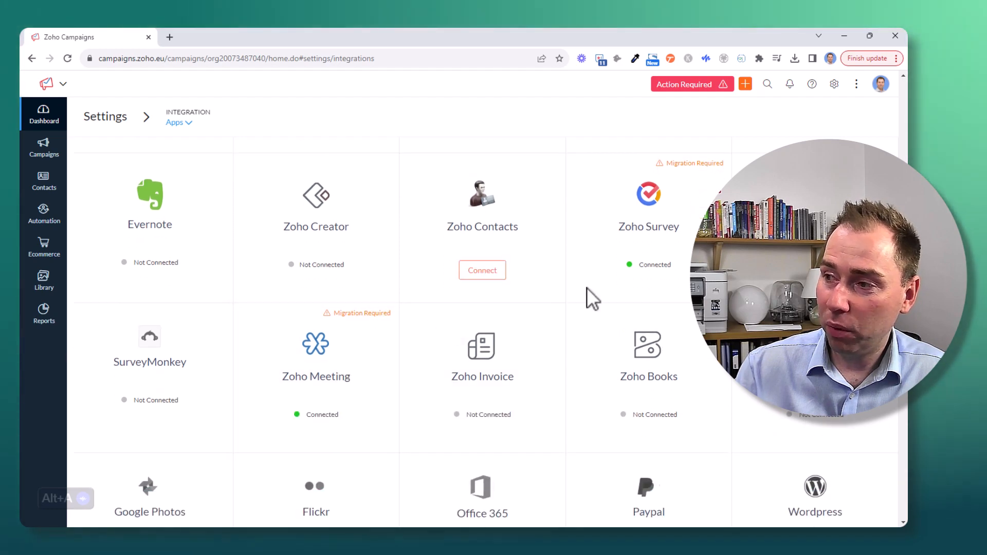
scroll(587, 288, "up", 2)
left_click(646, 387)
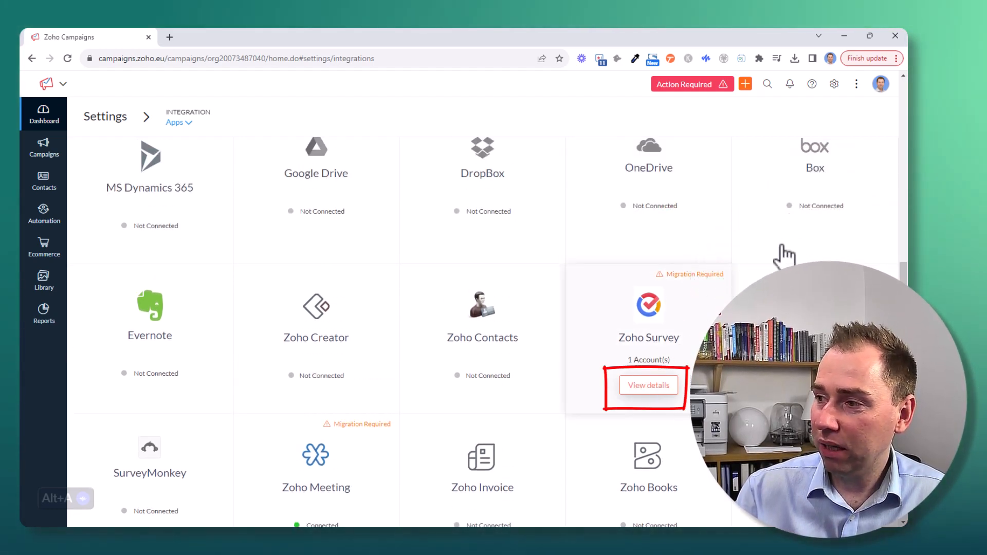
Migrate the Zoho Survey integration to the new setup, proceeding through both confirmation prompts.
left_click(823, 223)
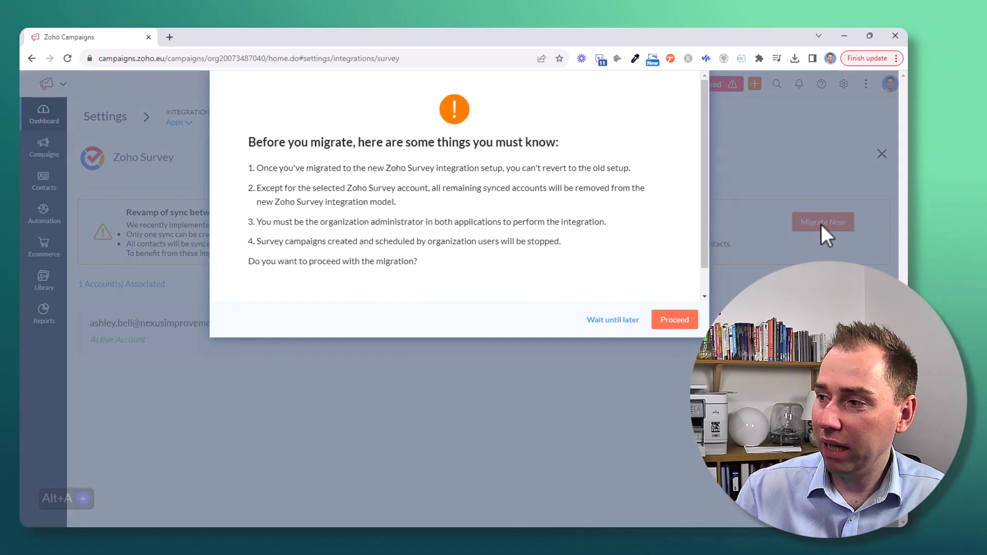
scroll(549, 229, "down", 1)
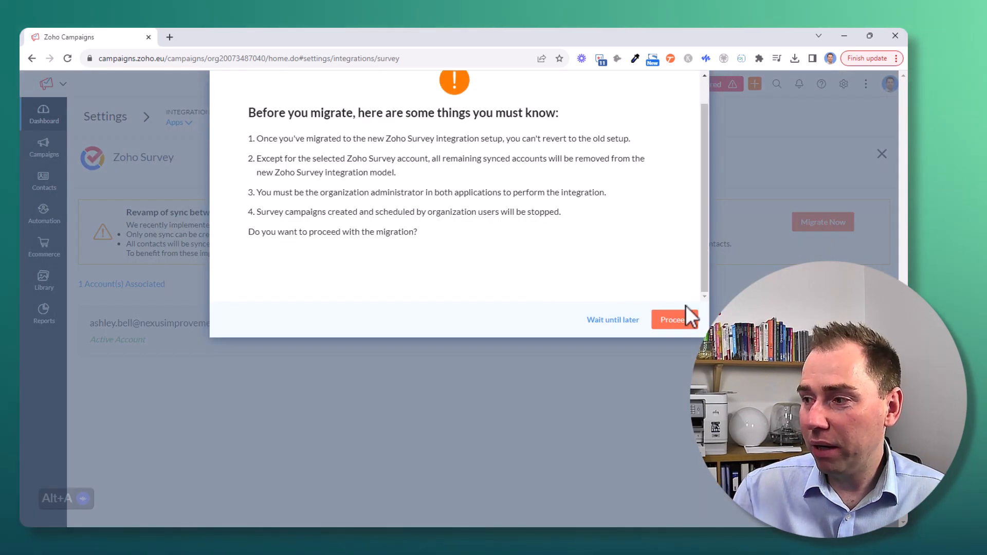
left_click(675, 320)
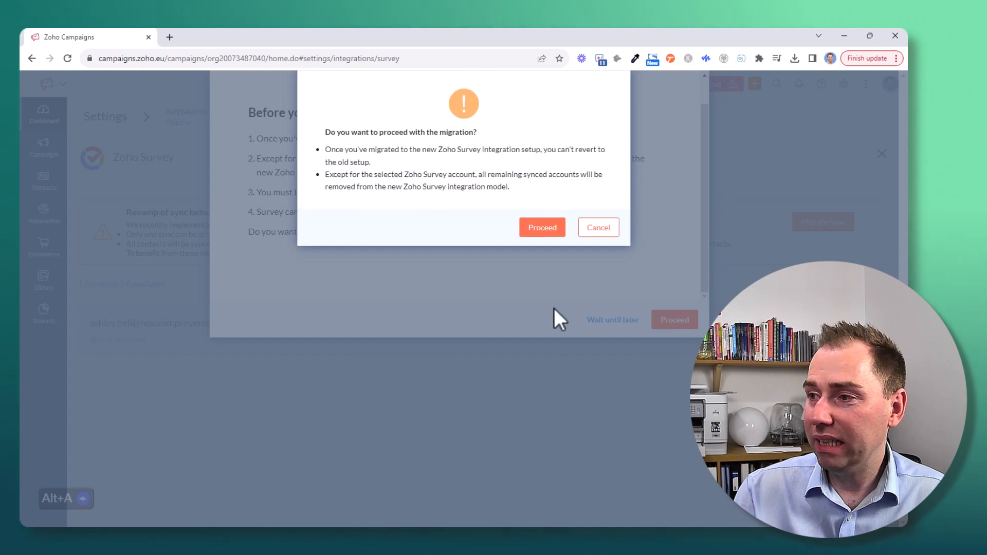
left_click(556, 235)
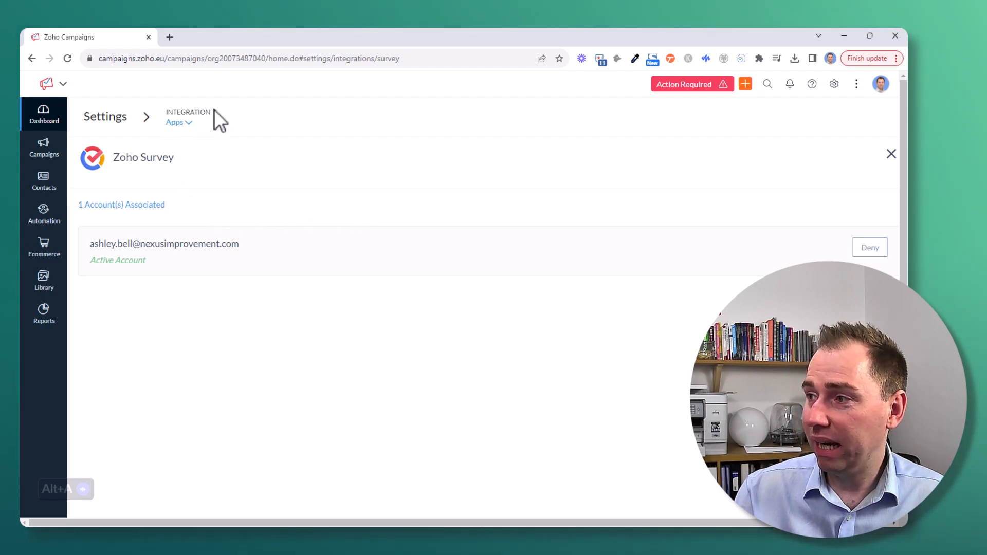
Close Zoho Survey, open the Zoho Meeting integration details and start its migration, proceeding past the warning.
left_click(891, 154)
scroll(599, 303, "down", 15)
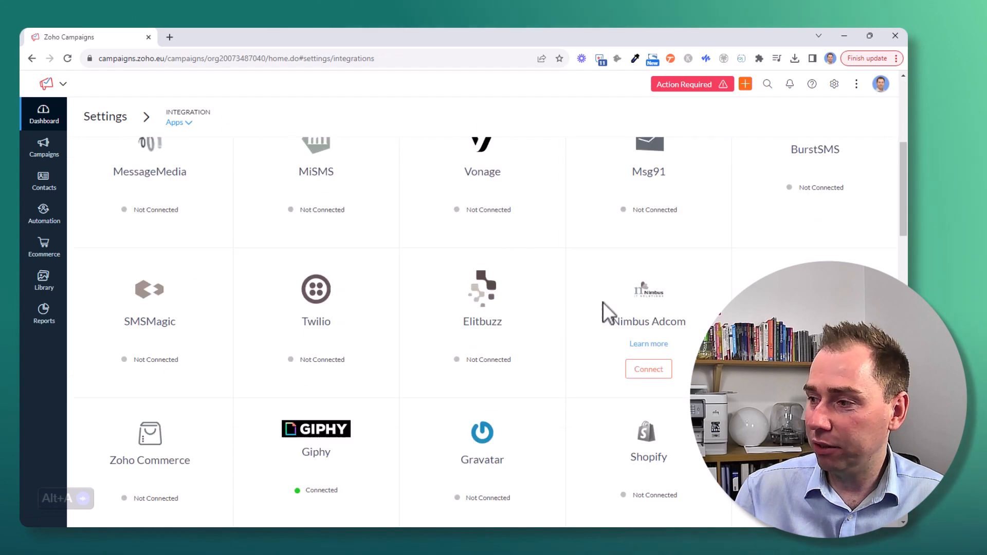
scroll(601, 288, "down", 2)
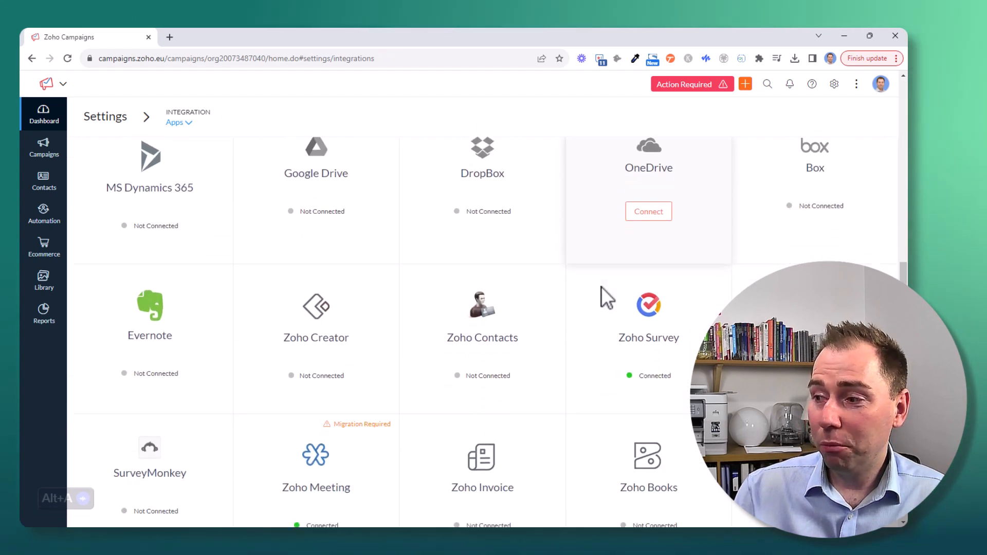
scroll(669, 291, "down", 1)
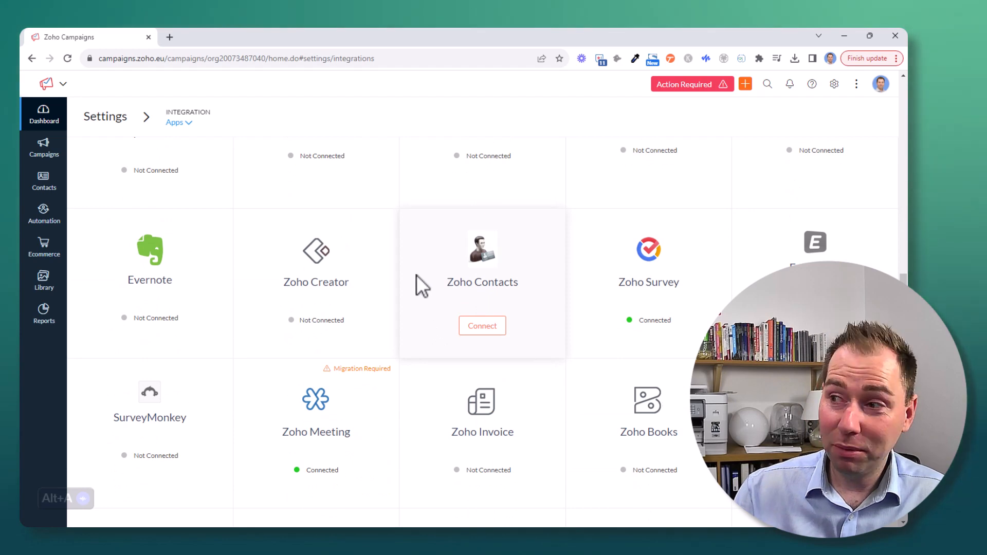
scroll(391, 329, "down", 2)
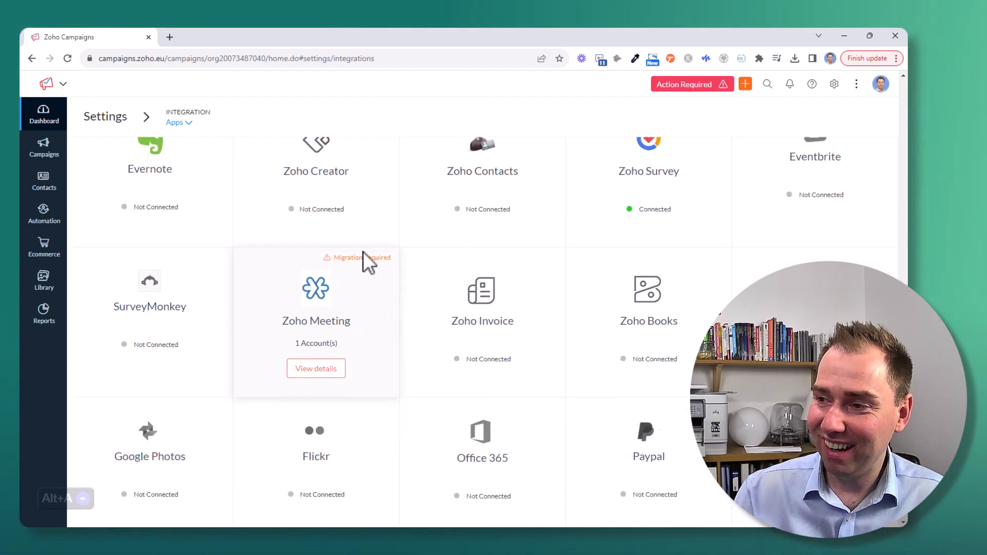
left_click(316, 367)
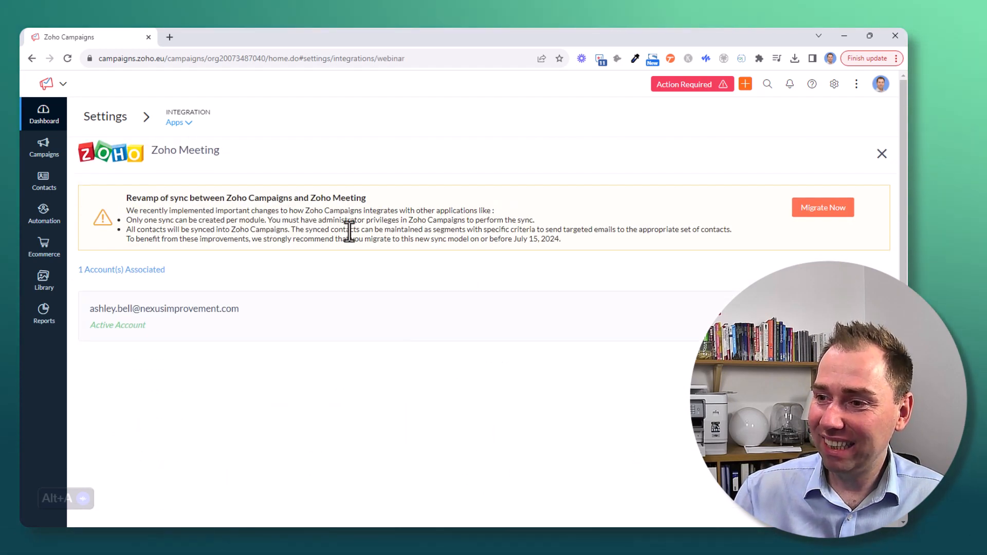
left_click(825, 209)
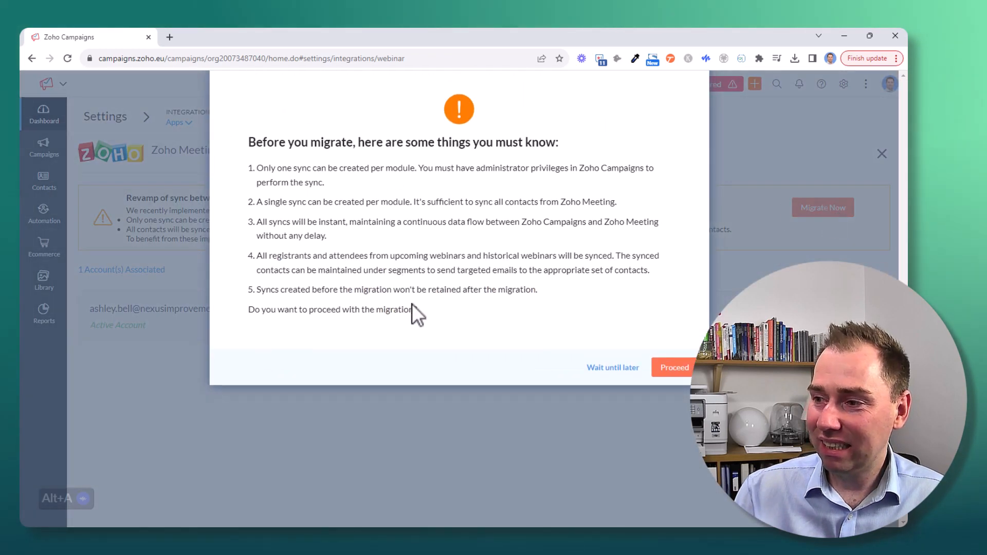
left_click(677, 369)
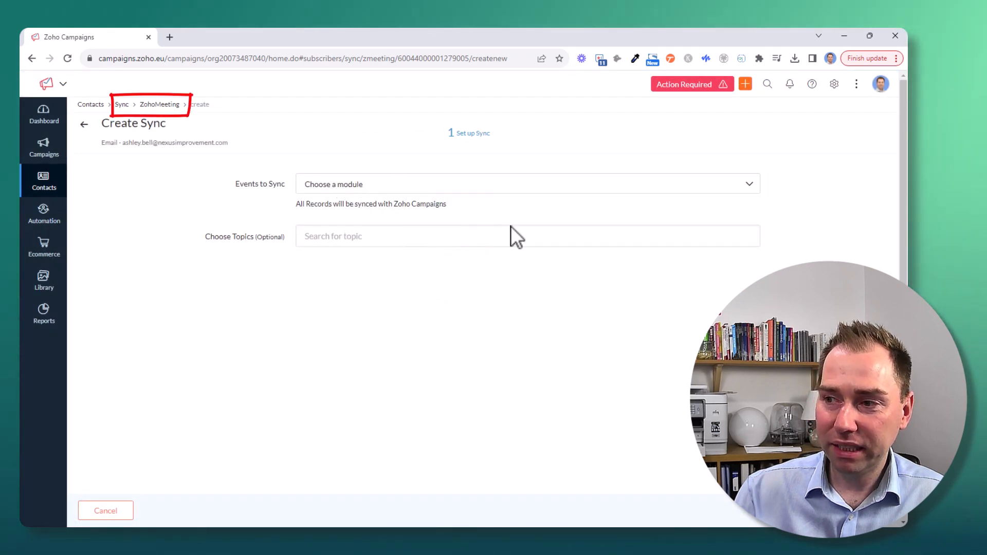
Set the events to sync to Upcoming and Past Webinars and choose the topic Productivity news and updates.
left_click(359, 186)
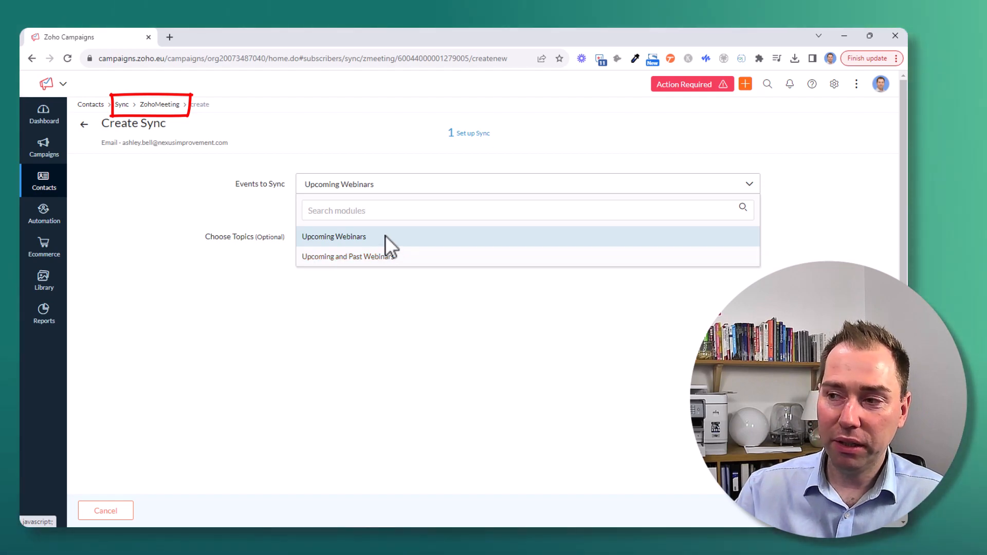
left_click(369, 257)
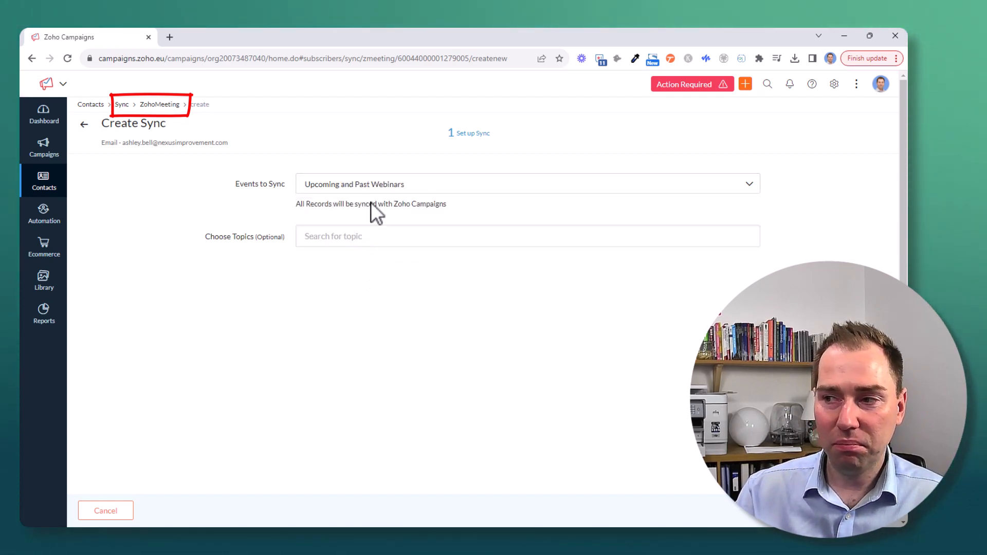
left_click(349, 236)
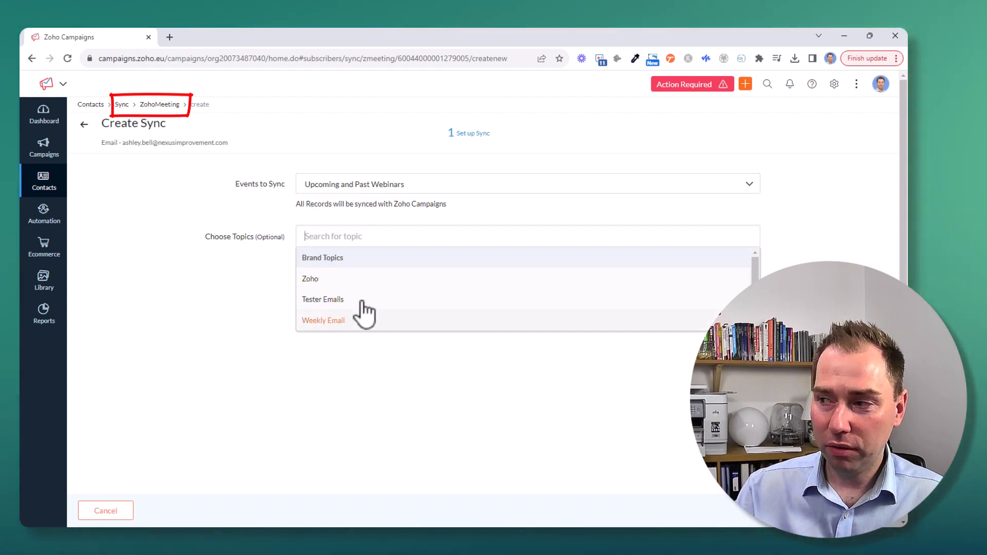
scroll(375, 301, "down", 1)
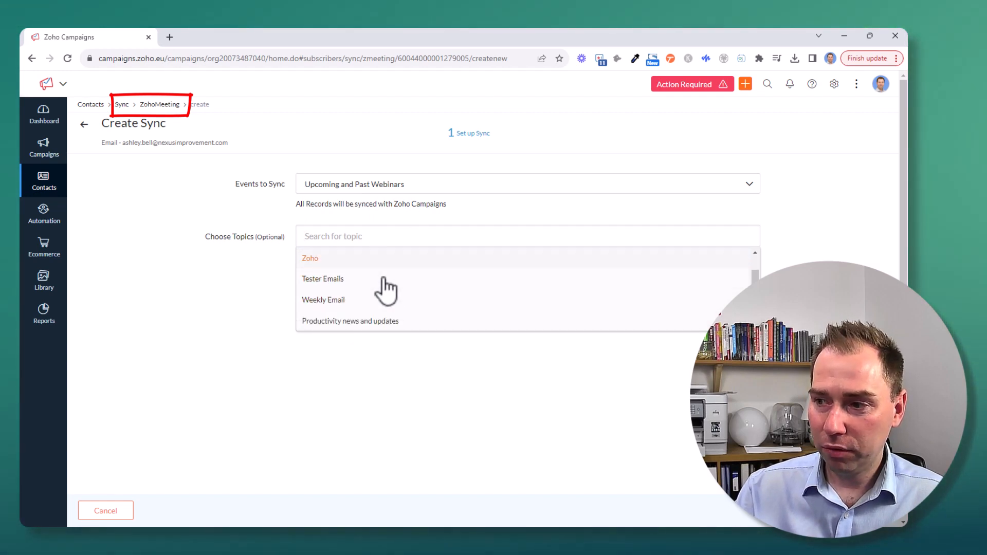
left_click(374, 322)
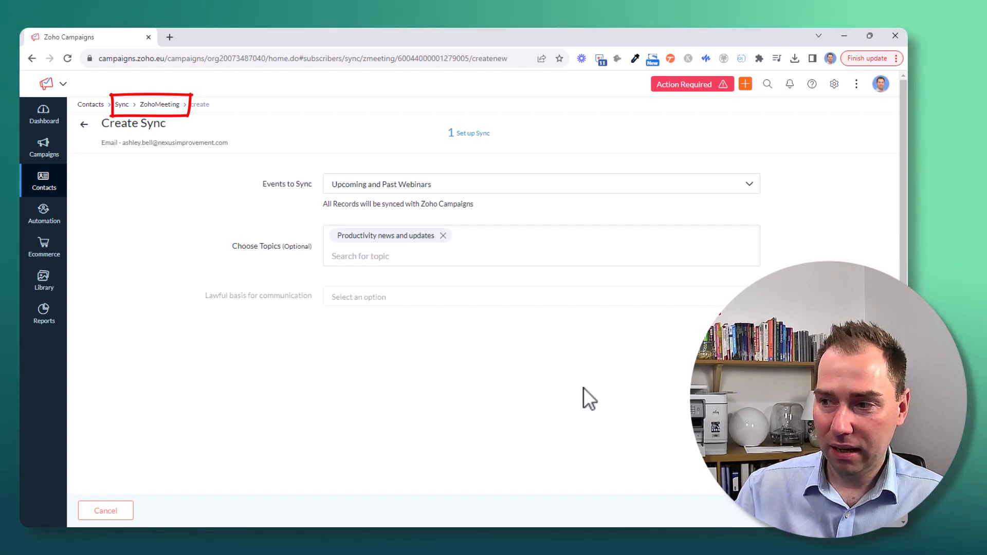
Set the lawful basis for communication to Legitimate Interest and initiate the sync.
left_click(403, 304)
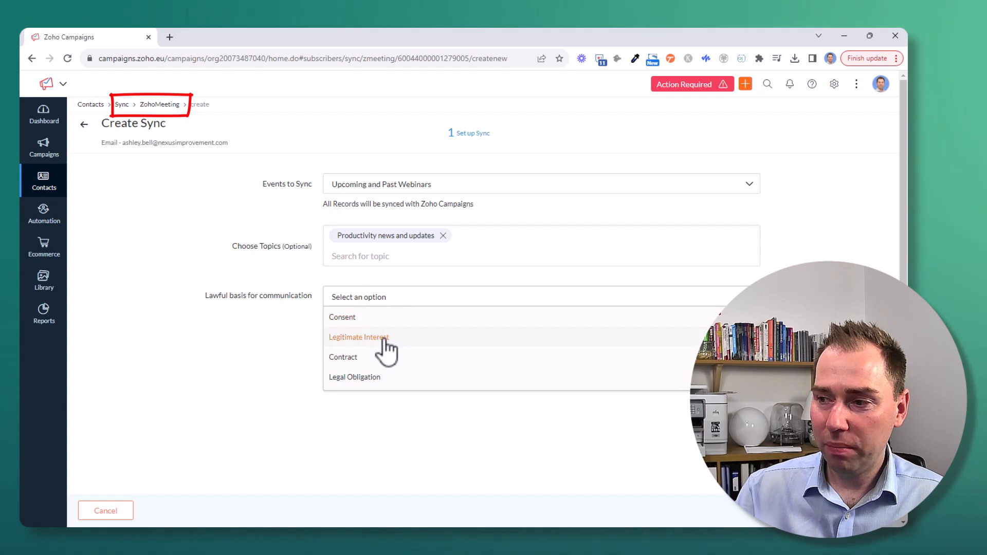
left_click(381, 339)
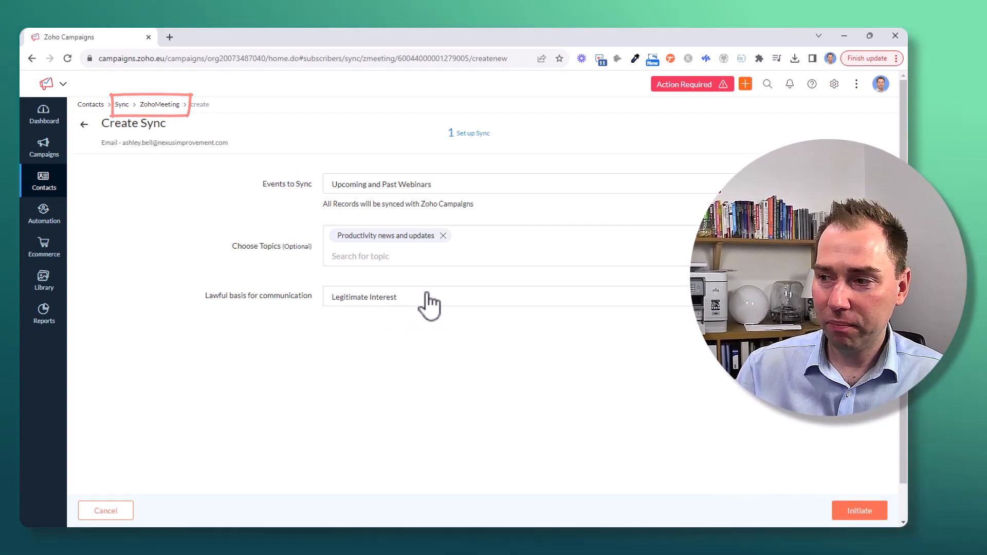
left_click(865, 514)
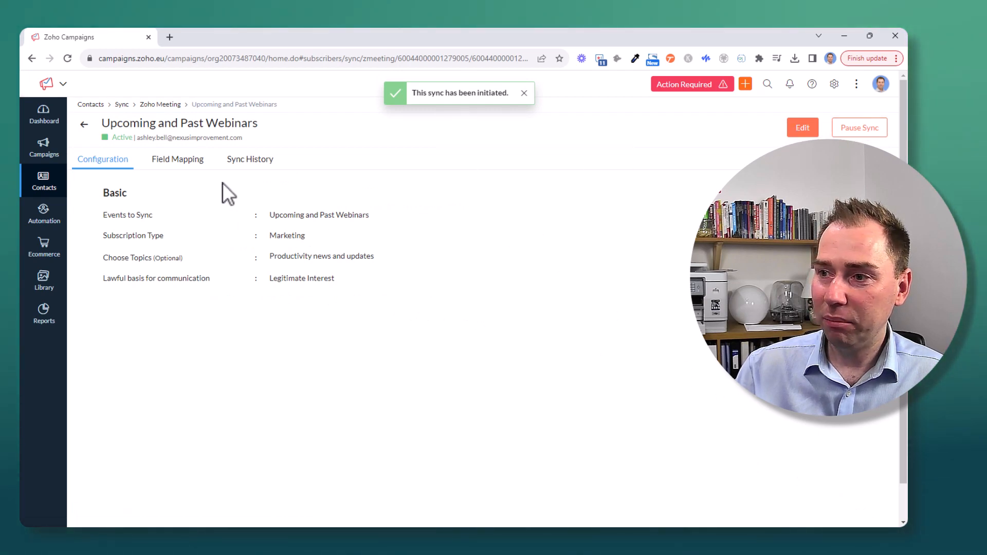
Go back and browse the list of sync services.
left_click(85, 125)
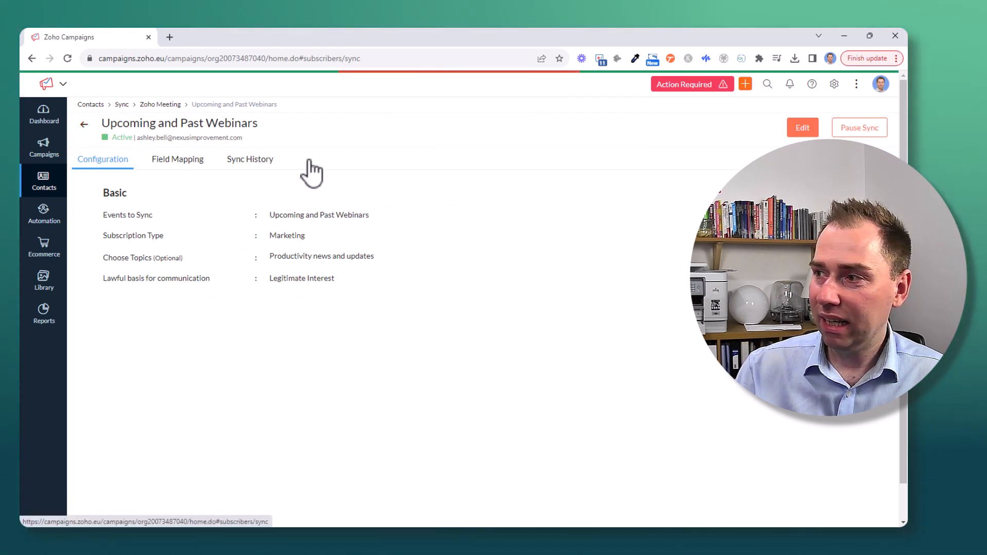
scroll(559, 239, "down", 10)
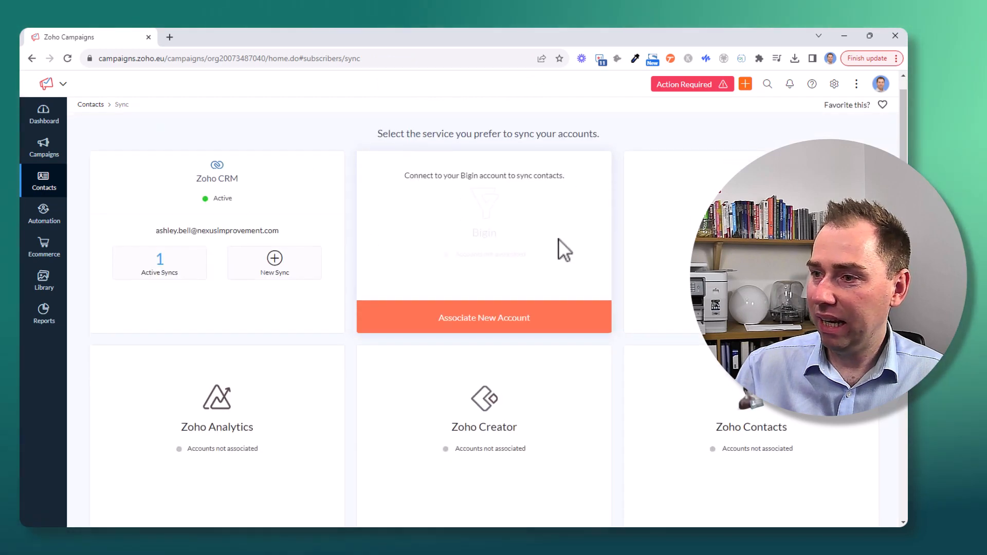
scroll(560, 246, "down", 10)
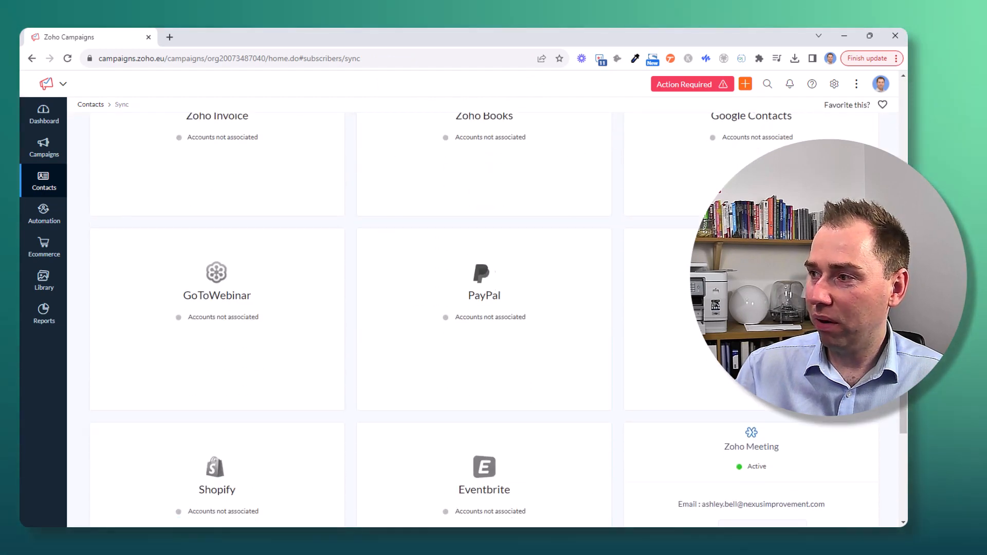
scroll(484, 308, "up", 20)
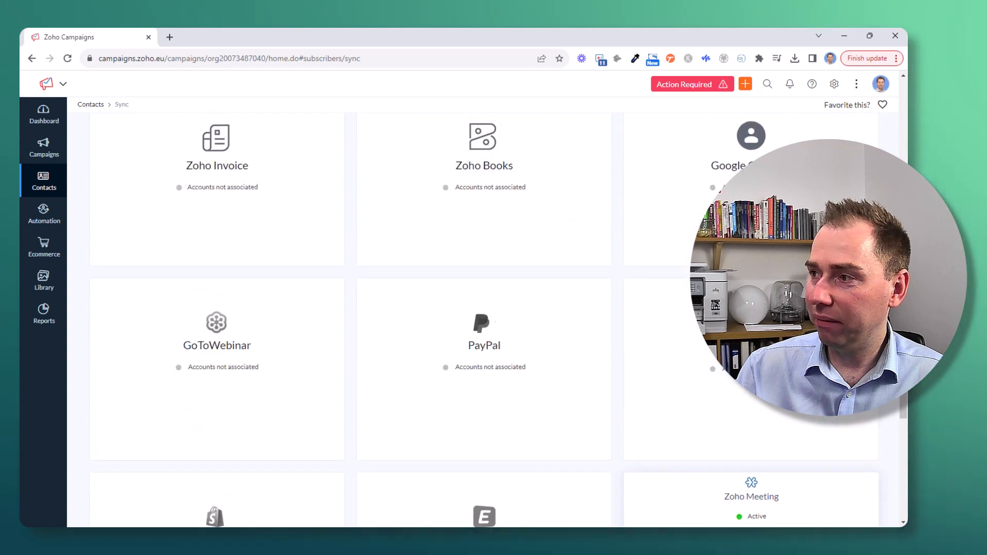
scroll(483, 309, "down", 5)
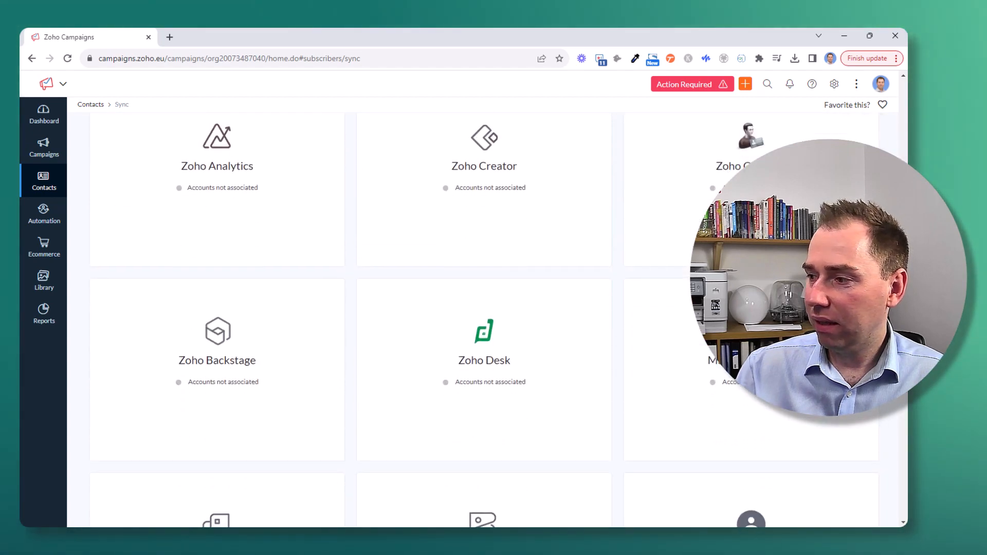
scroll(483, 309, "up", 7)
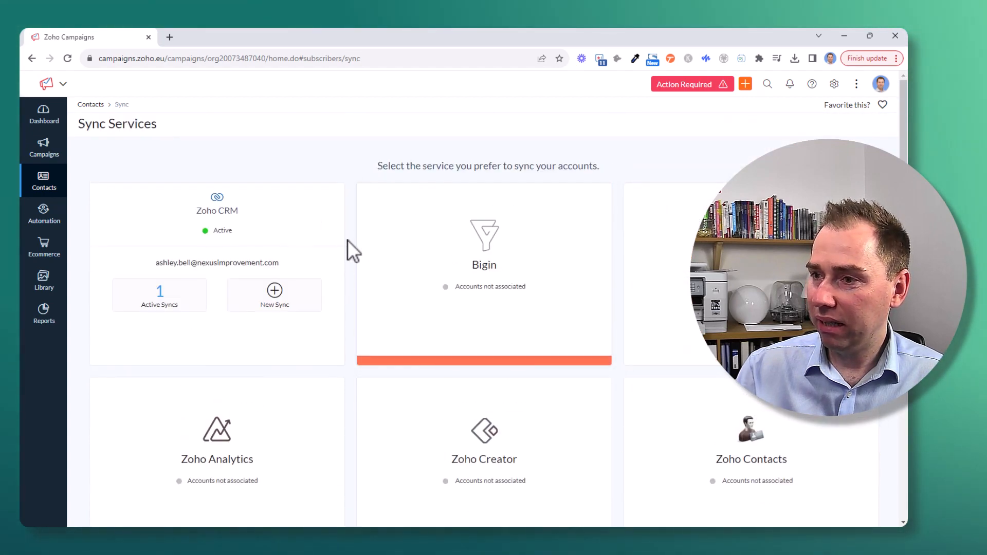
Open the pending migration notice, proceed with the user management migration and start switching to the new setup.
left_click(711, 92)
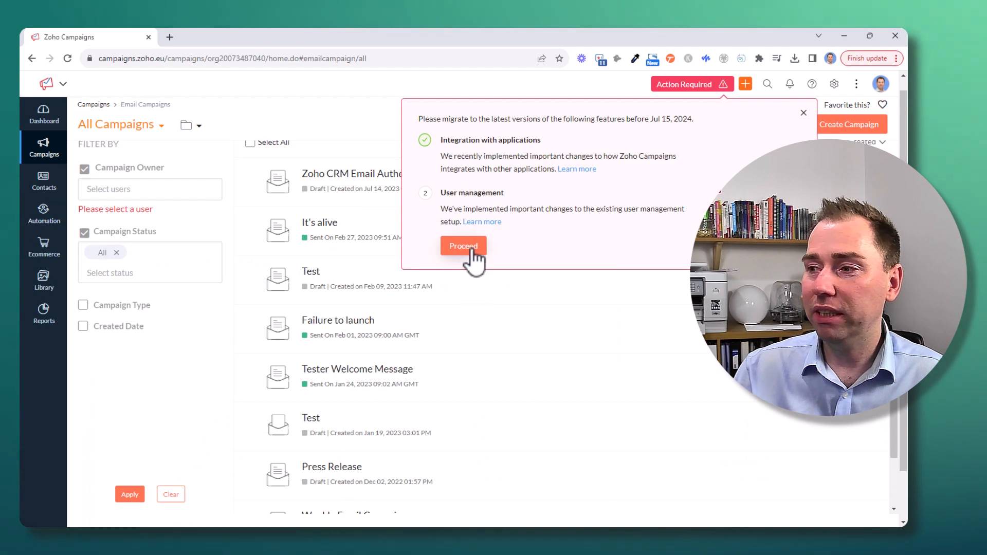
left_click(464, 247)
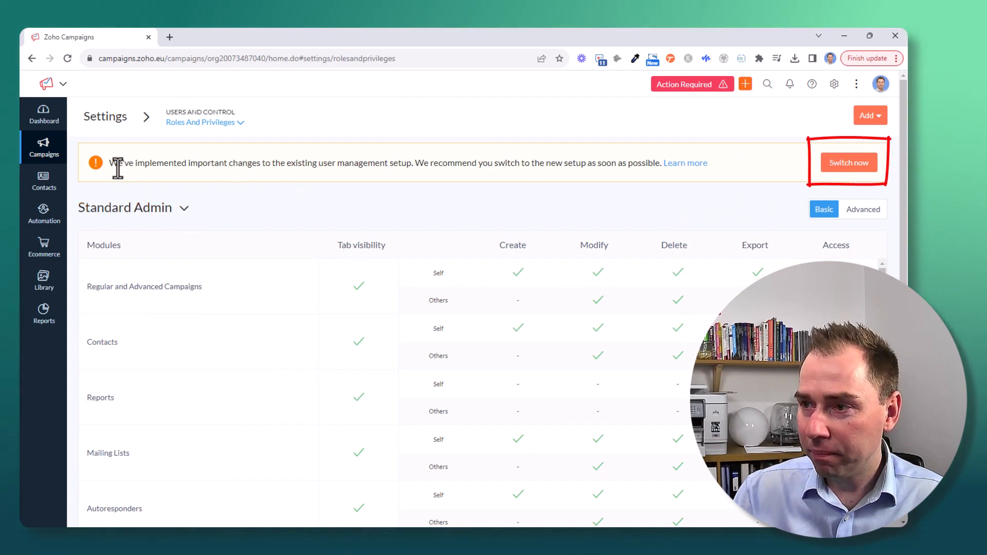
left_click(865, 164)
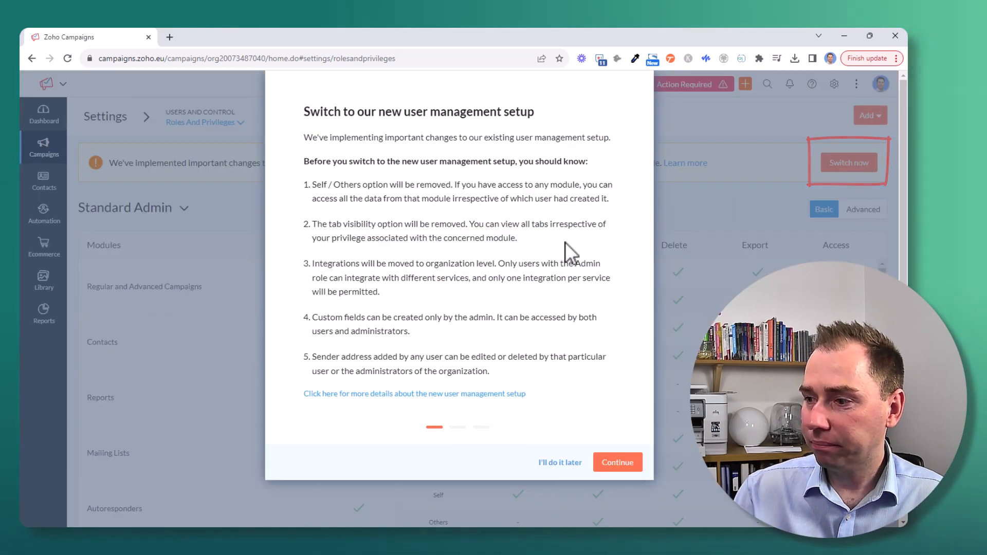
Step through the new user management, default roles and workspaces introduction, then confirm the switch to the new setup.
scroll(513, 283, "down", 2)
scroll(506, 287, "up", 2)
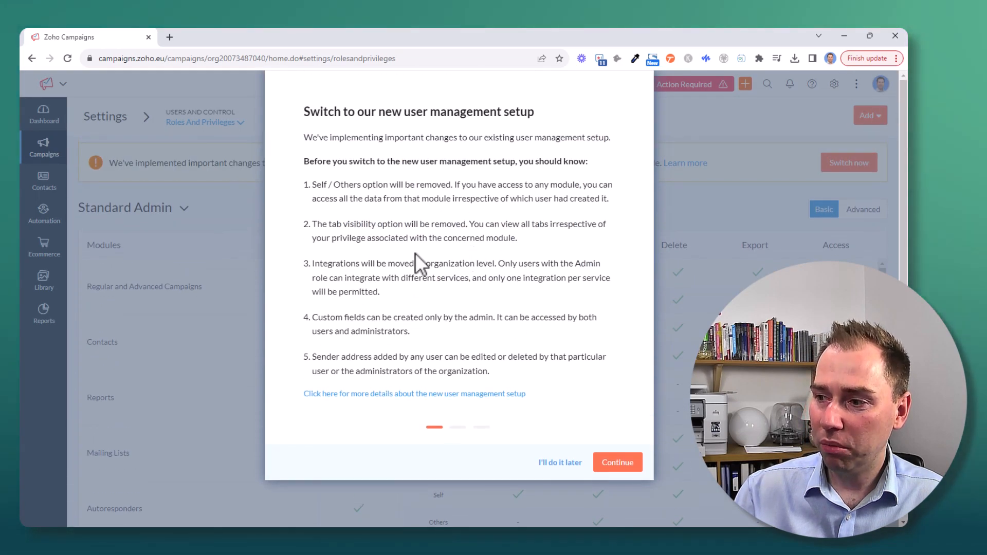
left_click(622, 463)
key("alt+a")
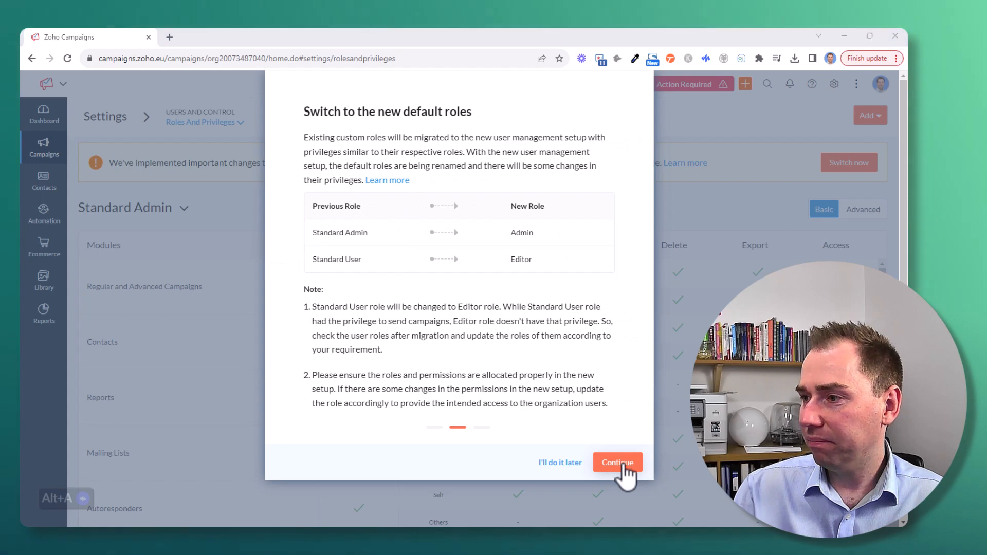
left_click(623, 463)
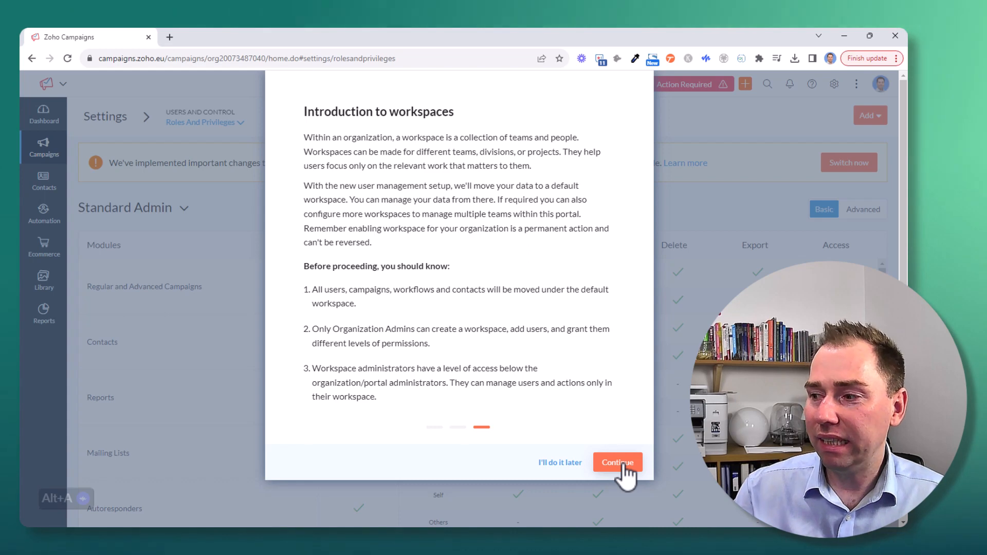
left_click(621, 463)
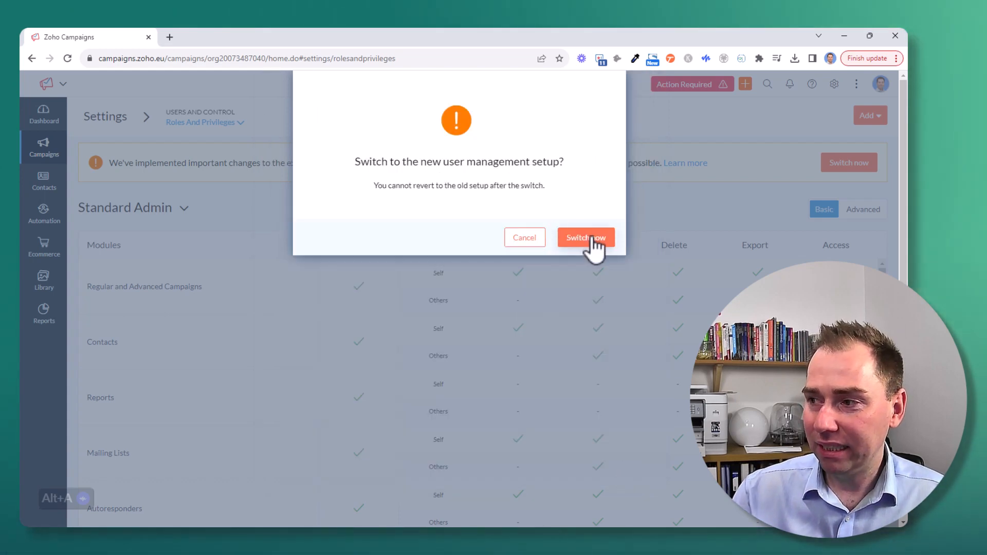
left_click(611, 240)
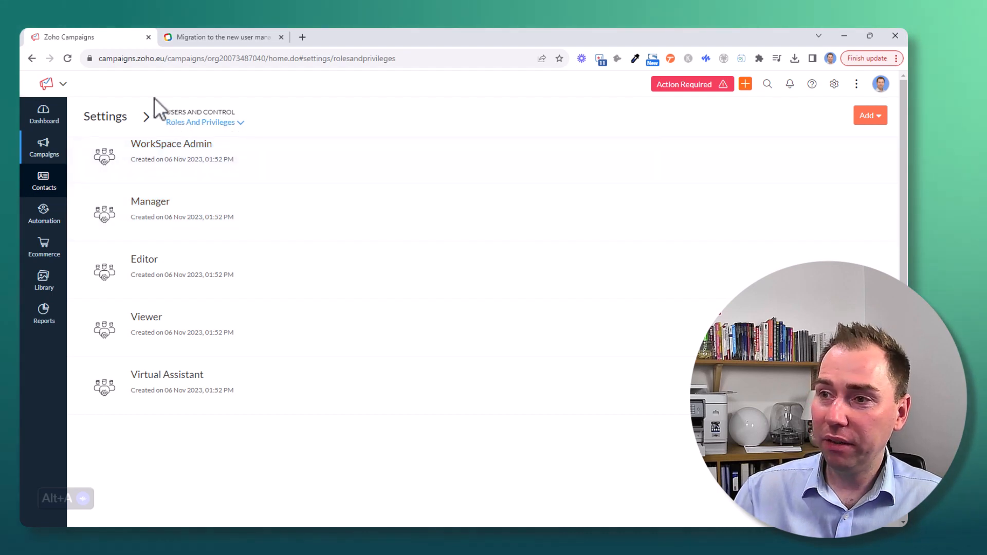
Reload the page, open the Workspace settings and review the default workspace's contact and topic associations.
left_click(67, 59)
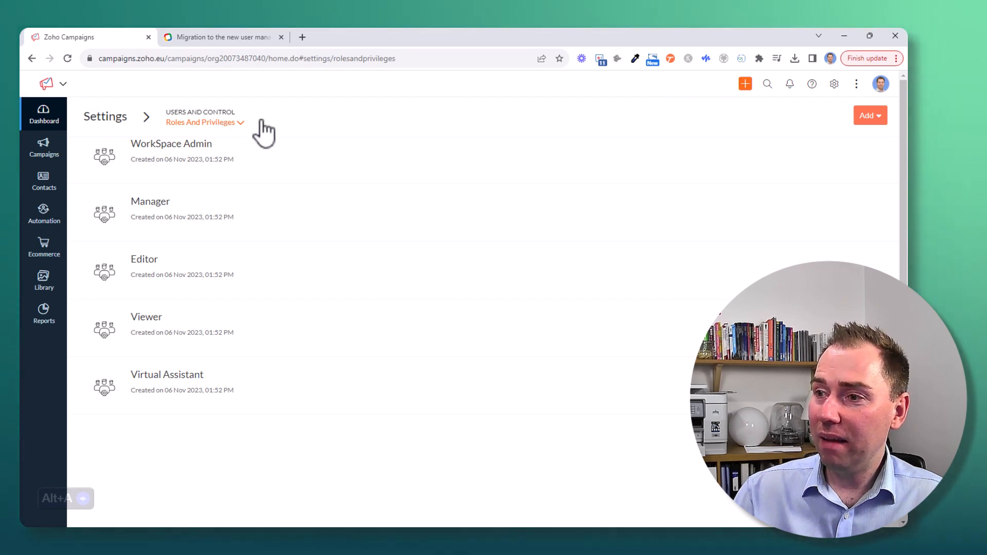
left_click(835, 83)
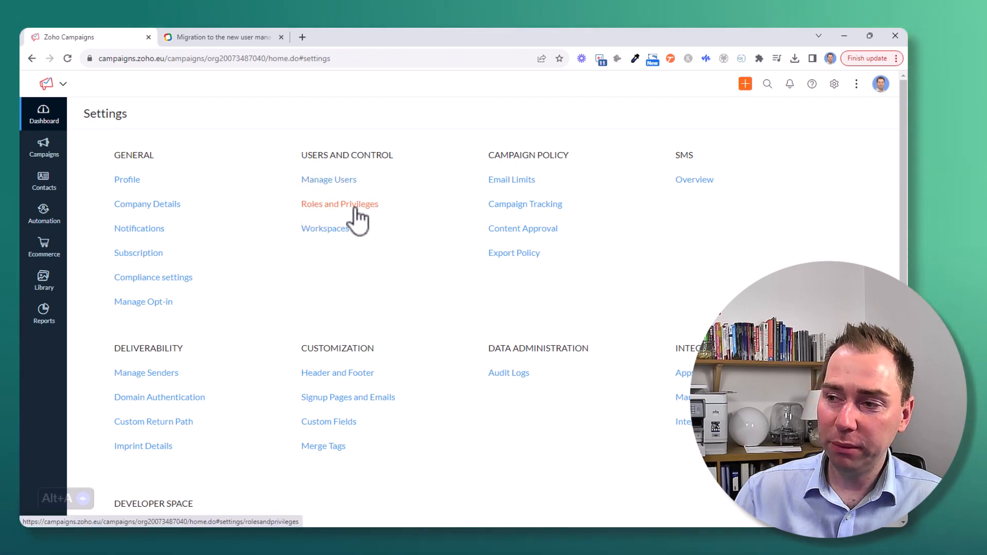
left_click(325, 230)
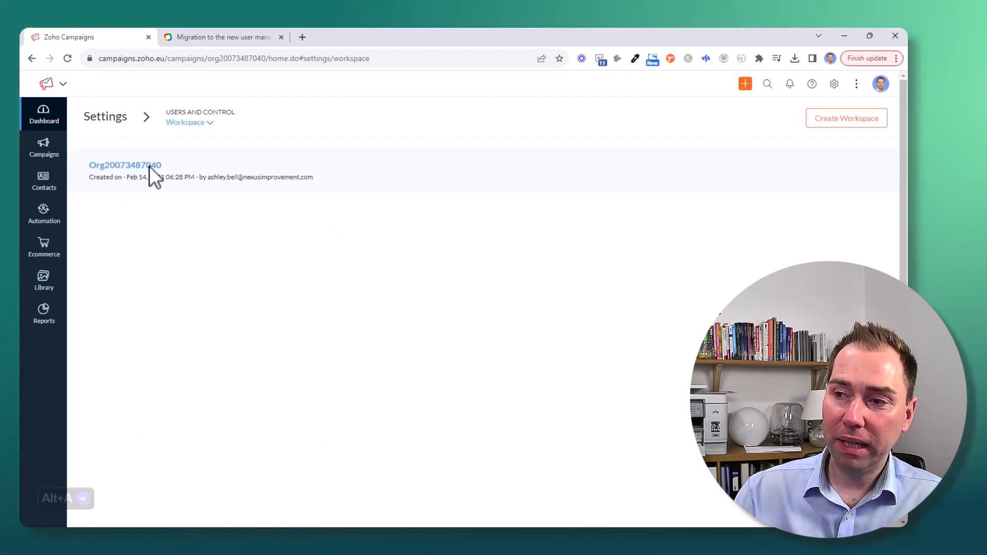
left_click(137, 179)
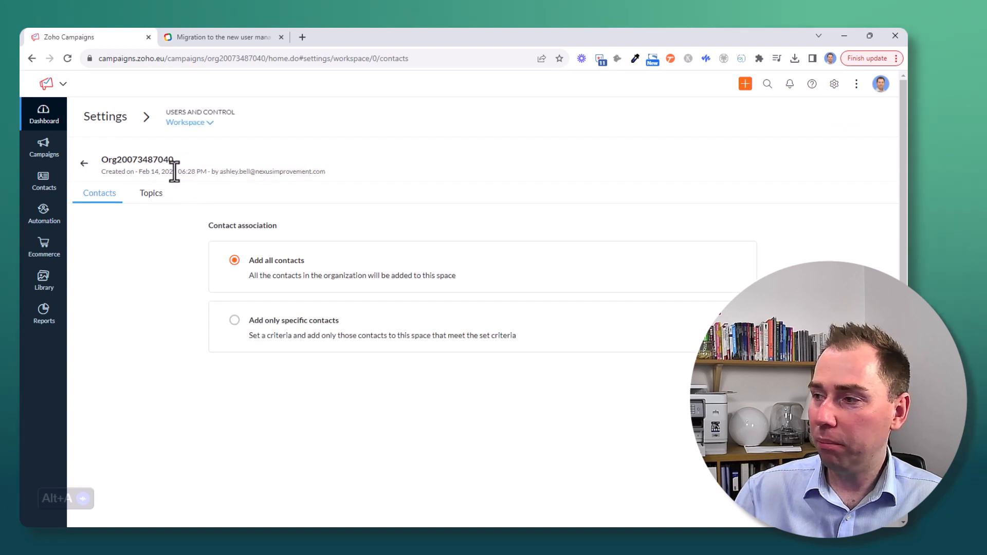
left_click(152, 198)
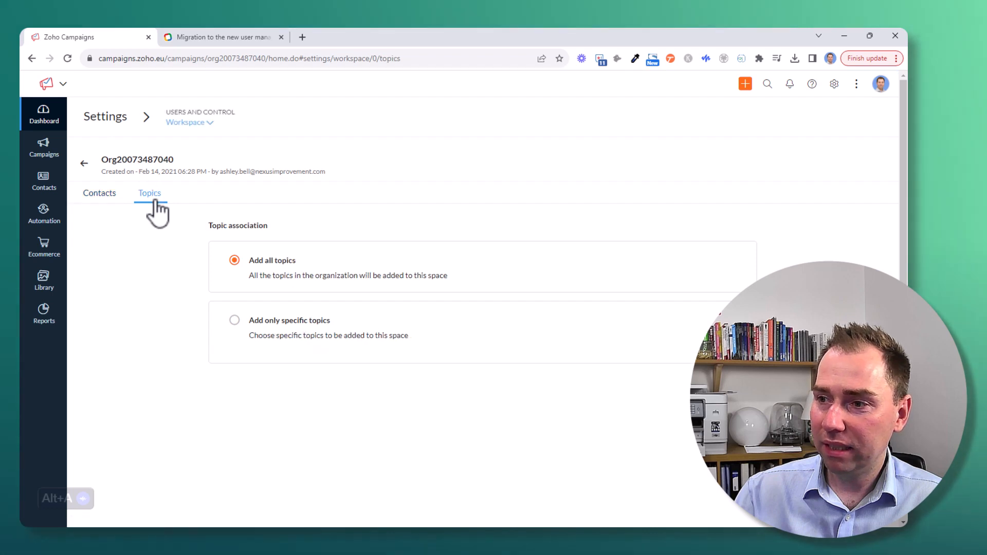
left_click(101, 193)
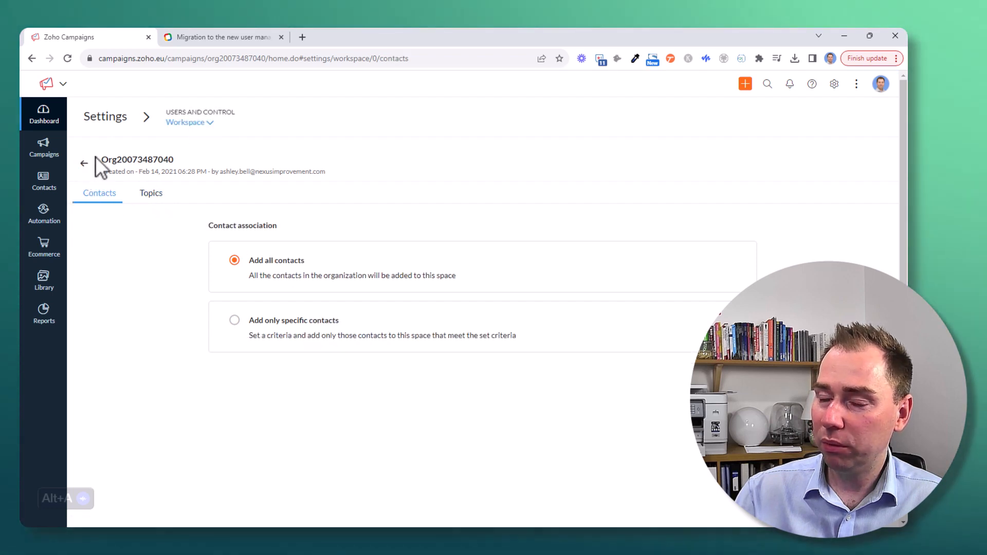
left_click(83, 163)
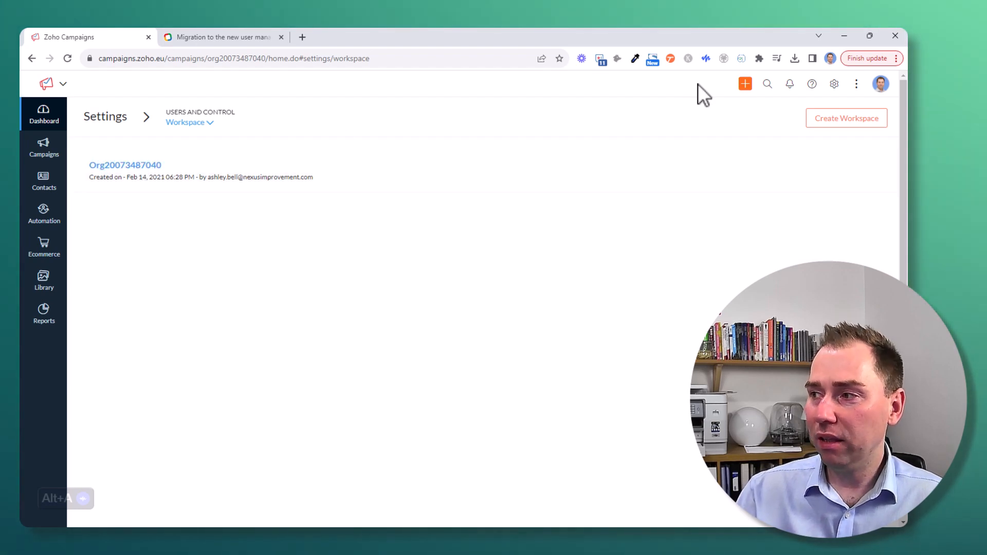
Start creating a new workspace and begin entering its workspace name.
left_click(831, 119)
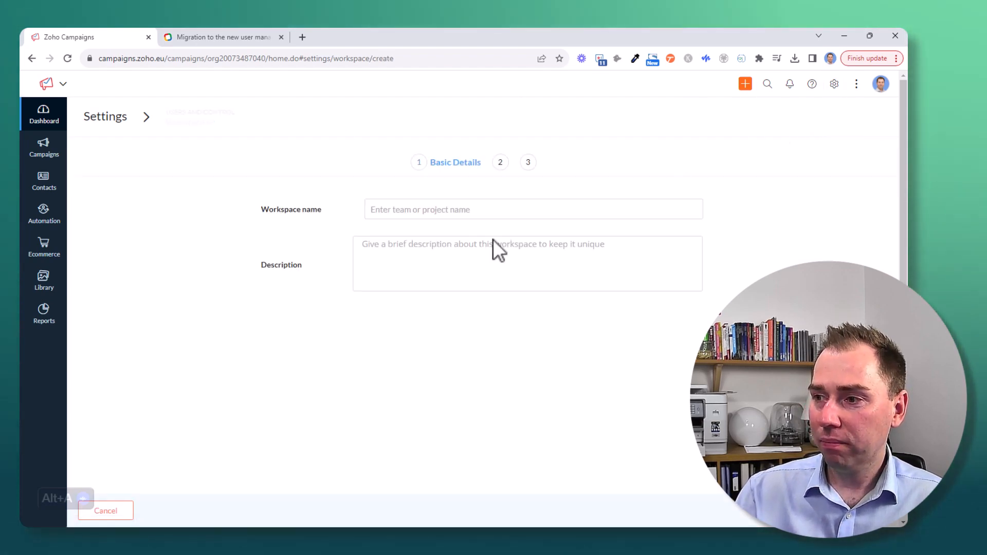
left_click(419, 209)
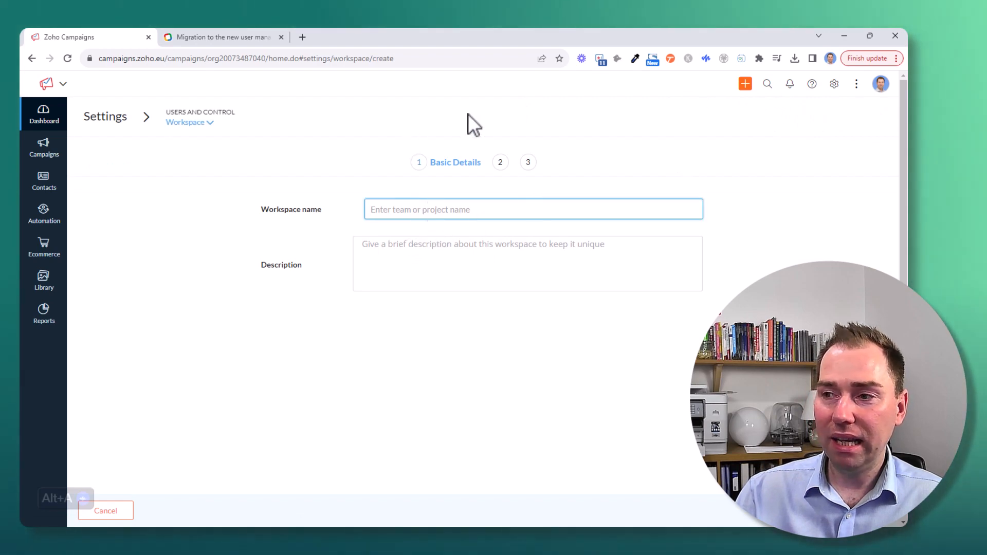